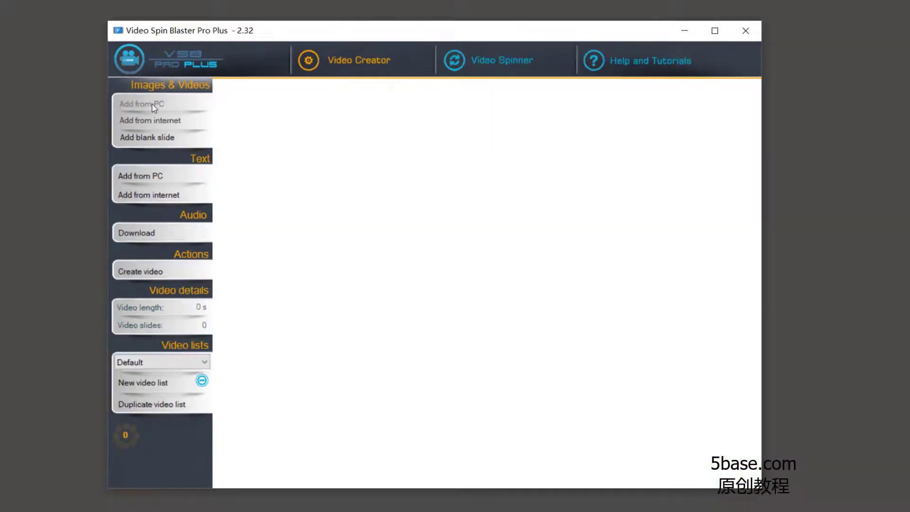
- Add the five charger images and the ShortForm-Generic video from the PC as slides
left_click(141, 104)
left_click(358, 266)
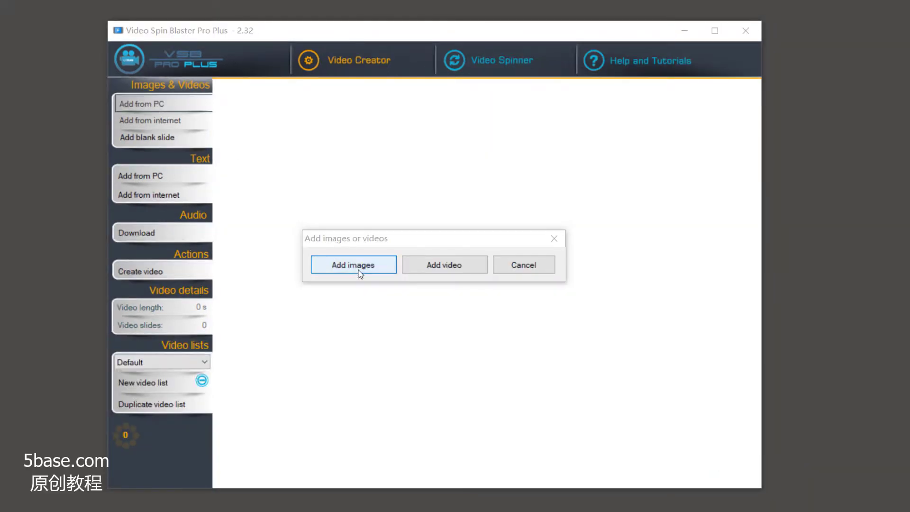
double_click(525, 236)
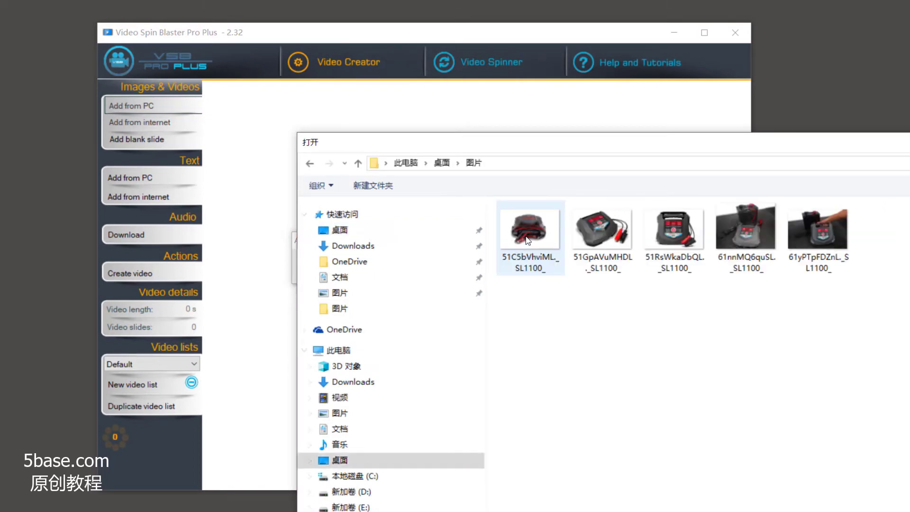
left_click_drag(892, 282, 527, 222)
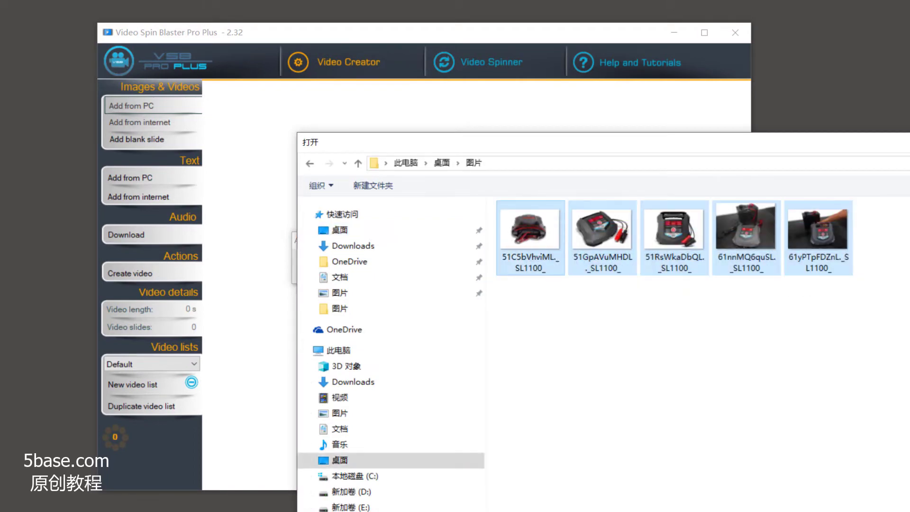
key("Return")
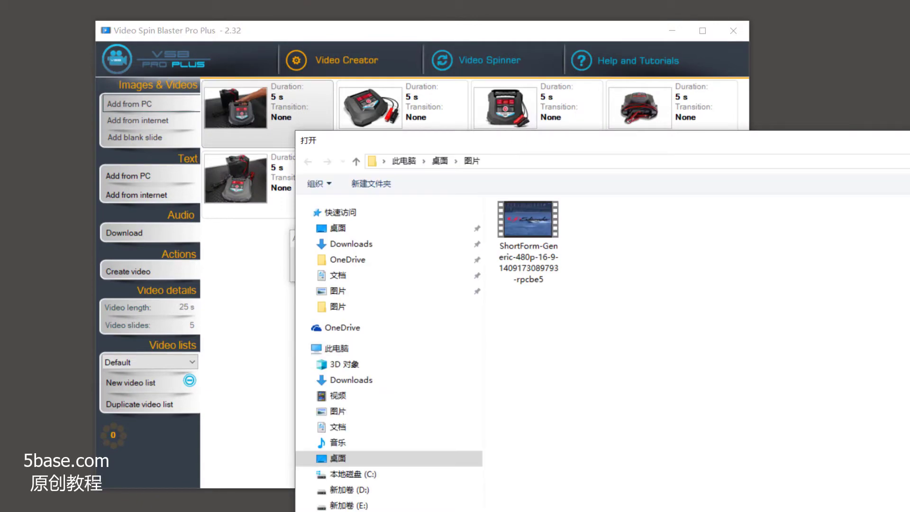
double_click(522, 212)
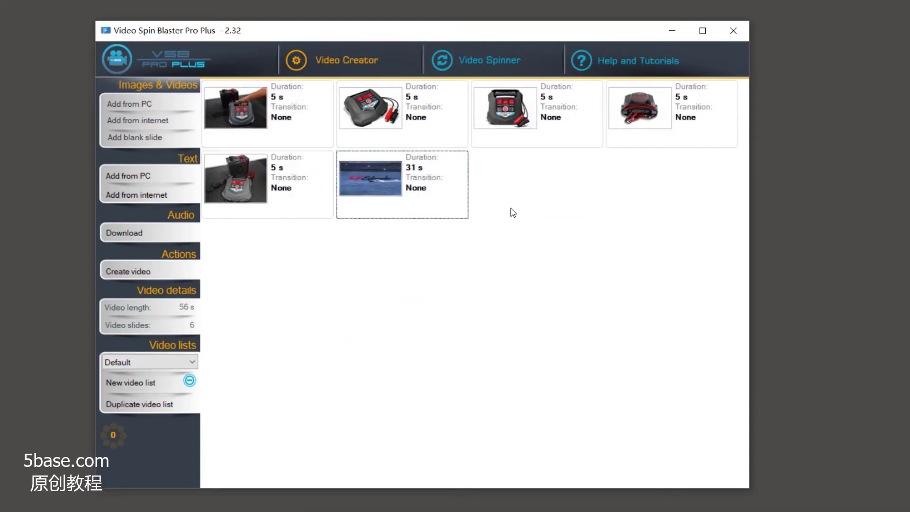
key("Delete")
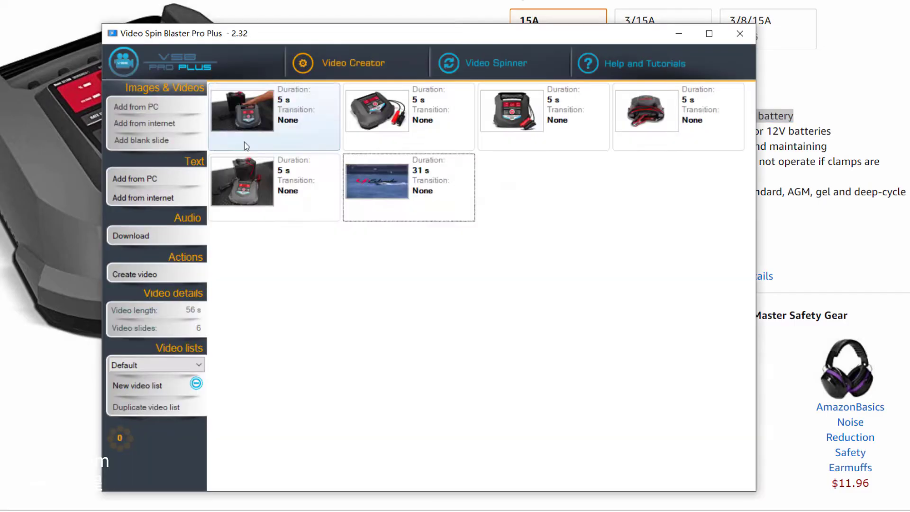
- Caption the first three slides with the first three feature bullets from the product page, one bullet per slide
double_click(243, 141)
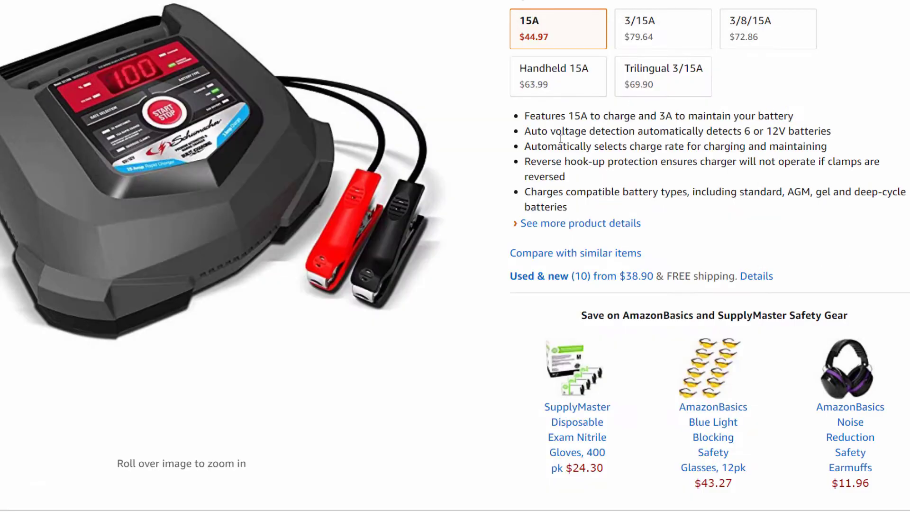
left_click_drag(524, 131, 830, 131)
key("ctrl+c")
right_click(413, 116)
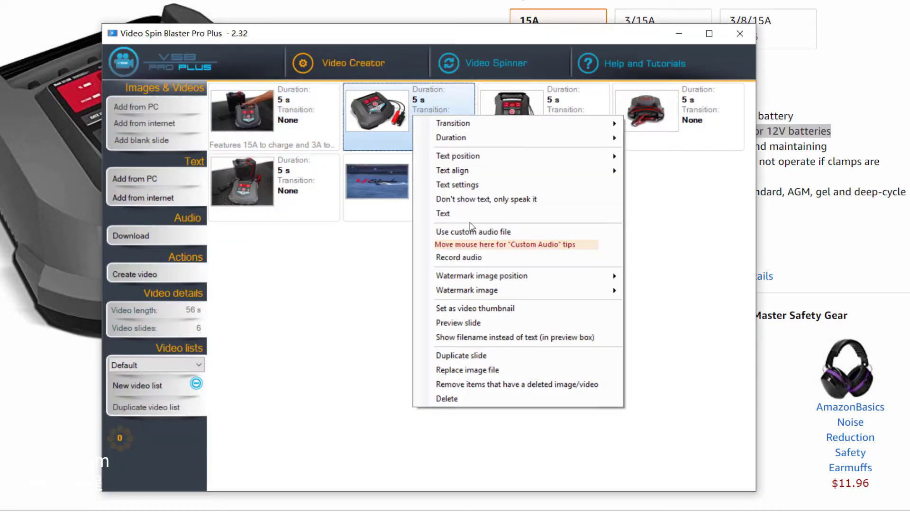
left_click(469, 215)
key("ctrl+v")
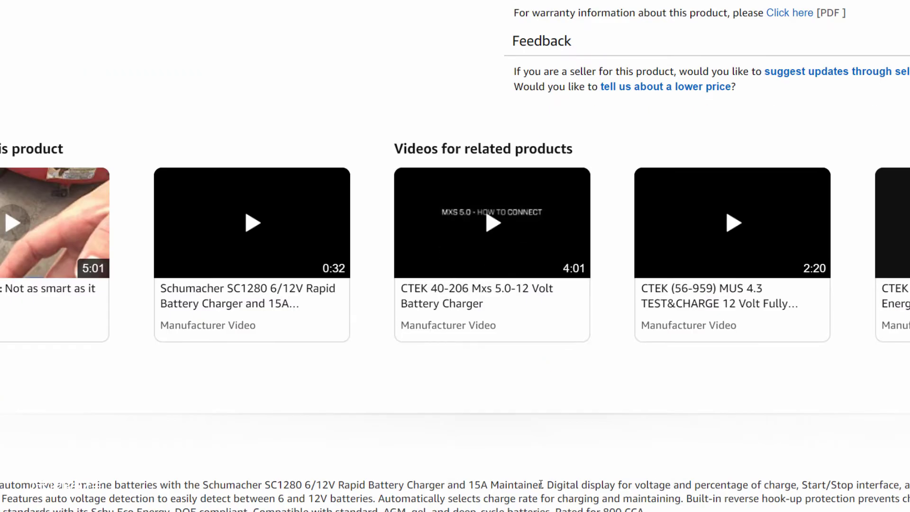
- Copy "Digital display for voltage and percentage of charge," from the product description and use it as the fourth slide's text
left_click_drag(547, 484, 898, 479)
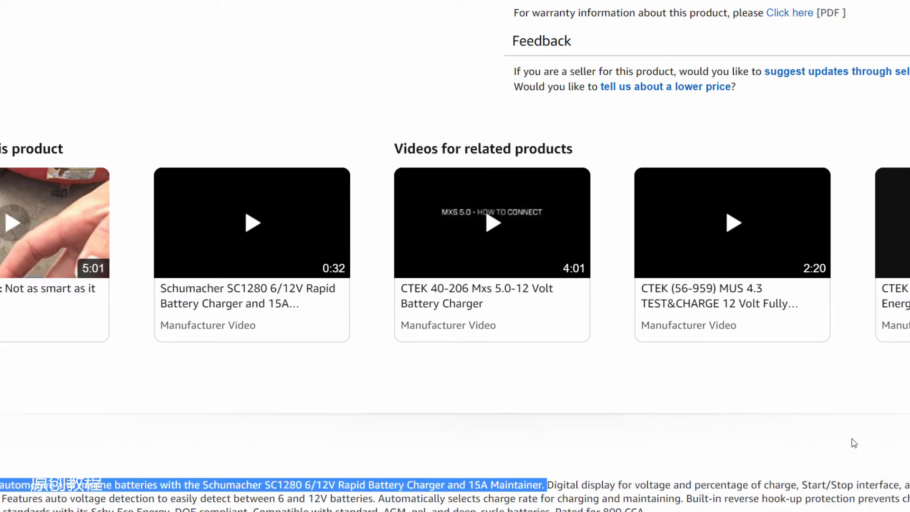
left_click_drag(547, 484, 804, 484)
left_click(666, 149)
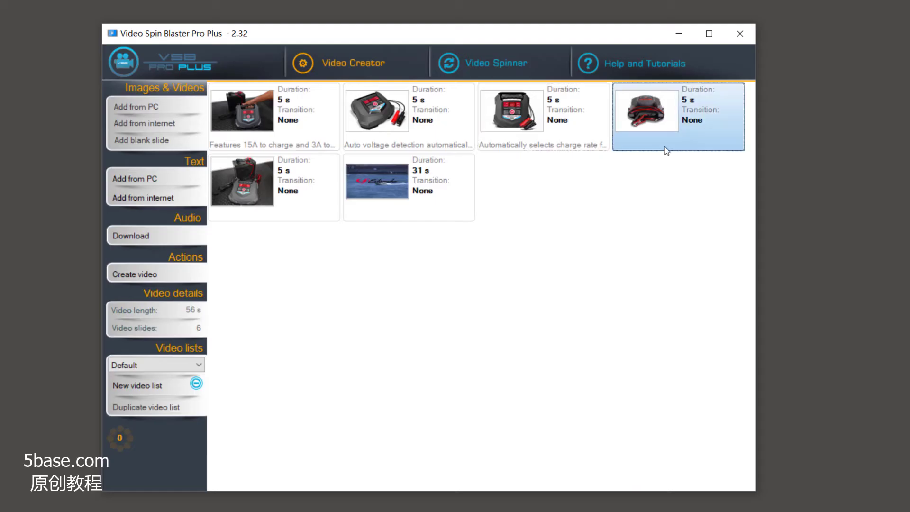
right_click(666, 149)
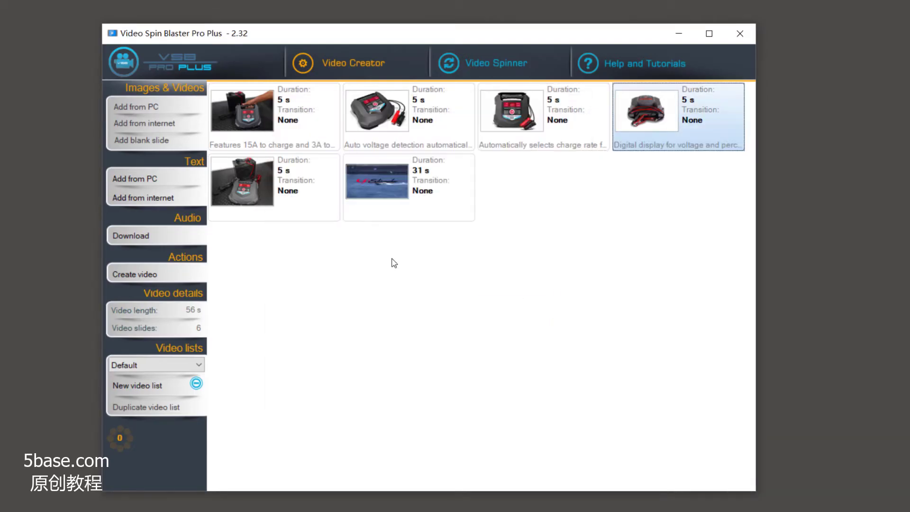
- Copy the sentence about meeting the highest industry standards from the product description into the fifth slide's text
left_click(274, 187)
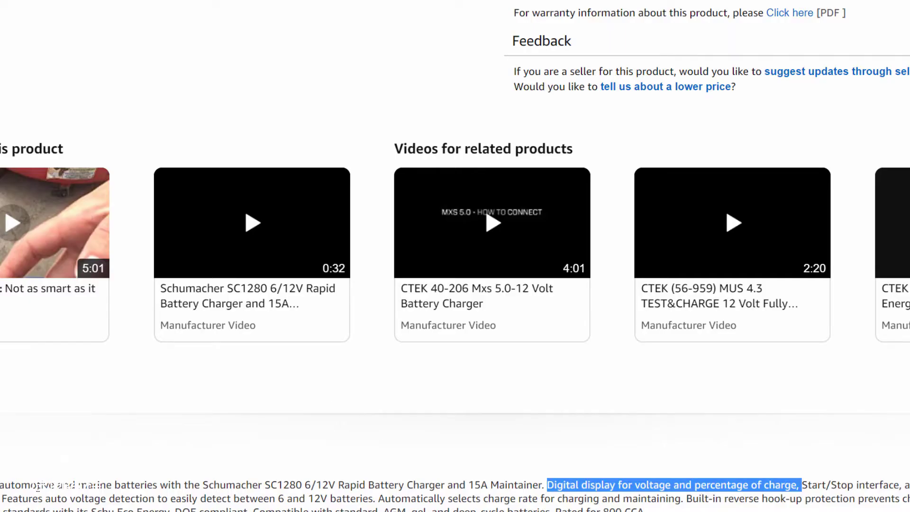
left_click(384, 496)
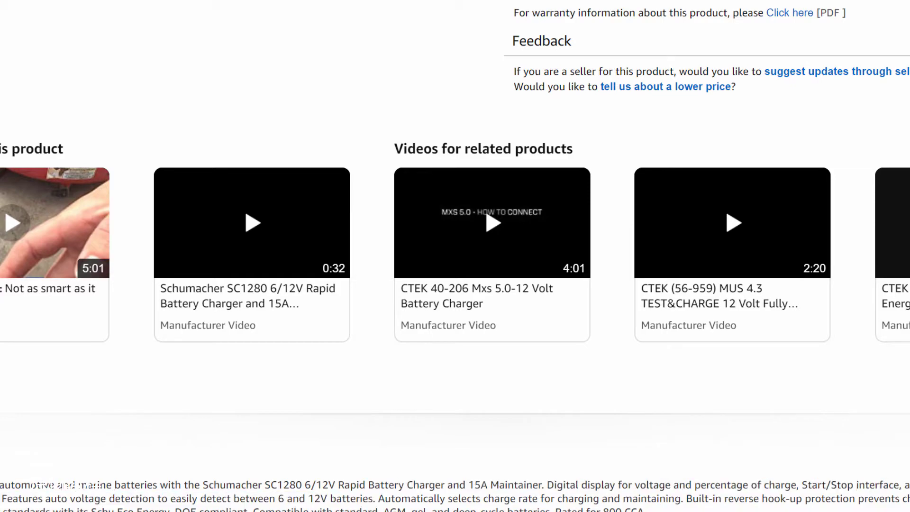
left_click_drag(165, 509, 1, 509)
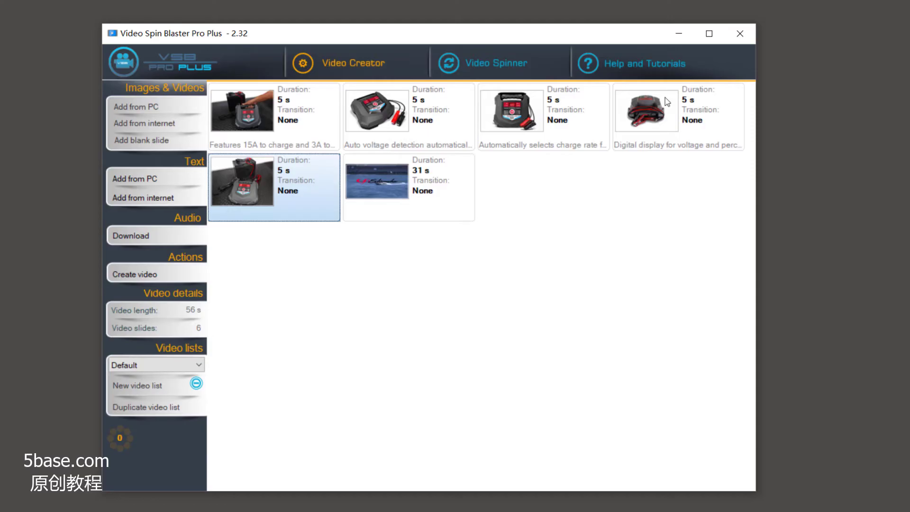
right_click(249, 193)
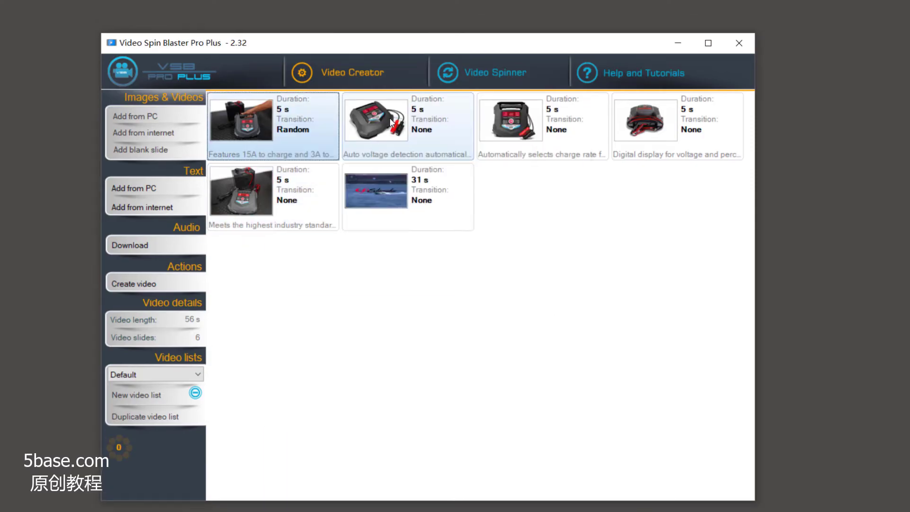
- Select all slides and set their text position to Bottom
left_click(390, 117)
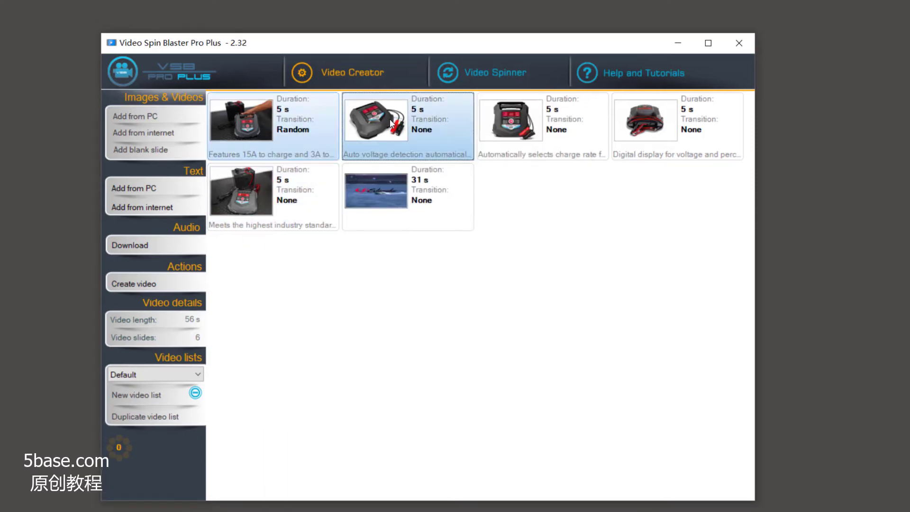
key("ctrl+a")
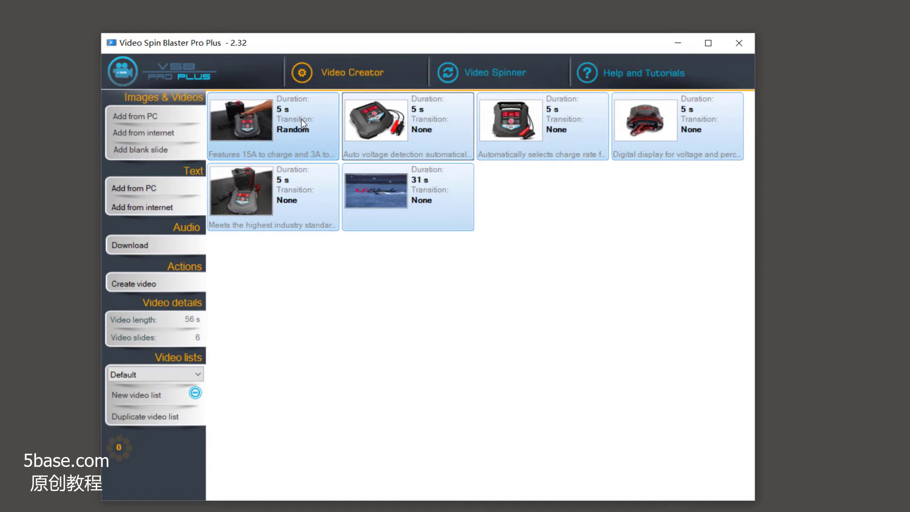
right_click(303, 123)
mouse_move(484, 129)
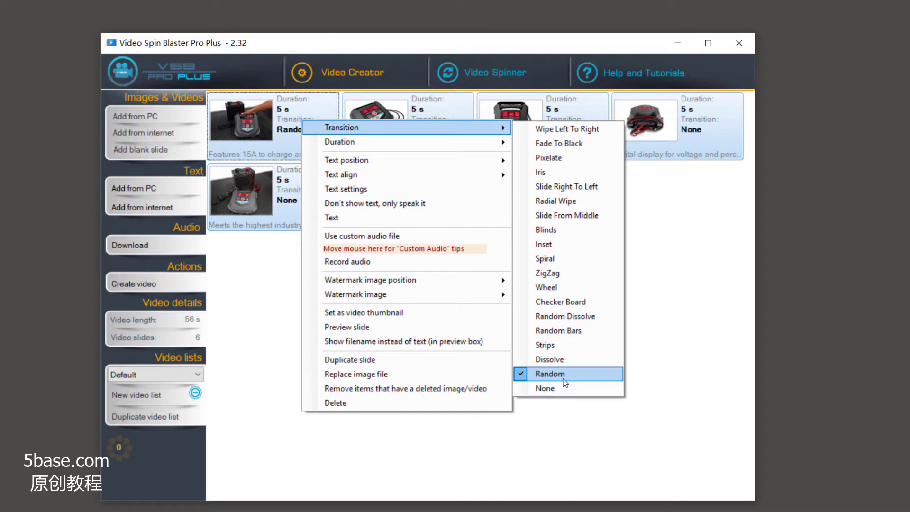
mouse_move(396, 141)
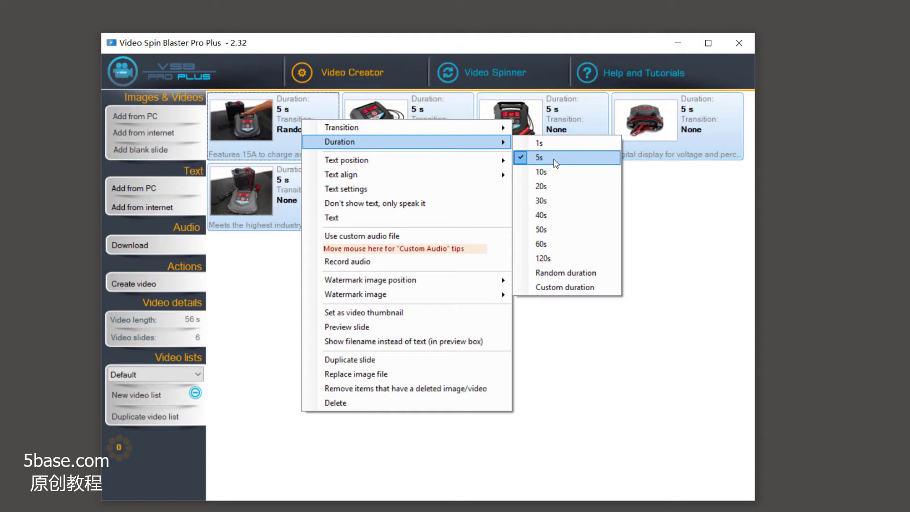
mouse_move(451, 163)
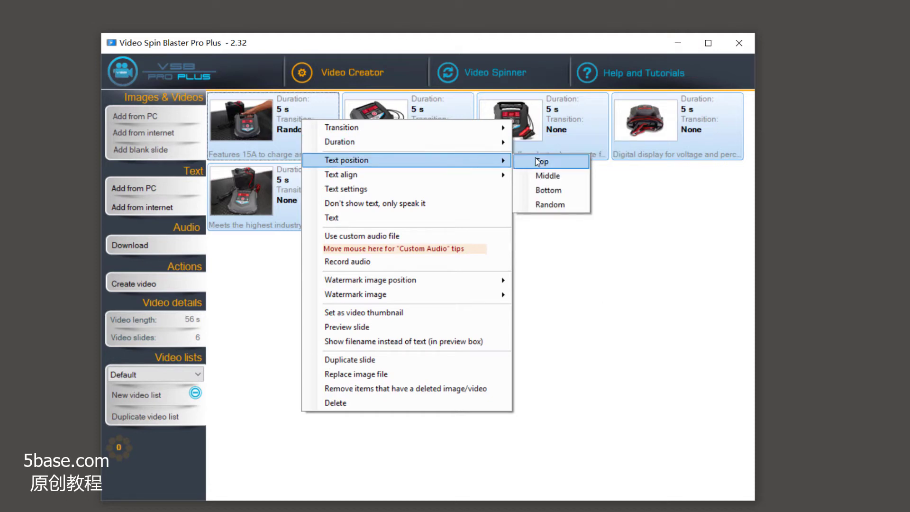
left_click(569, 191)
- Set the text alignment of the selected slides to Center
right_click(294, 122)
mouse_move(345, 180)
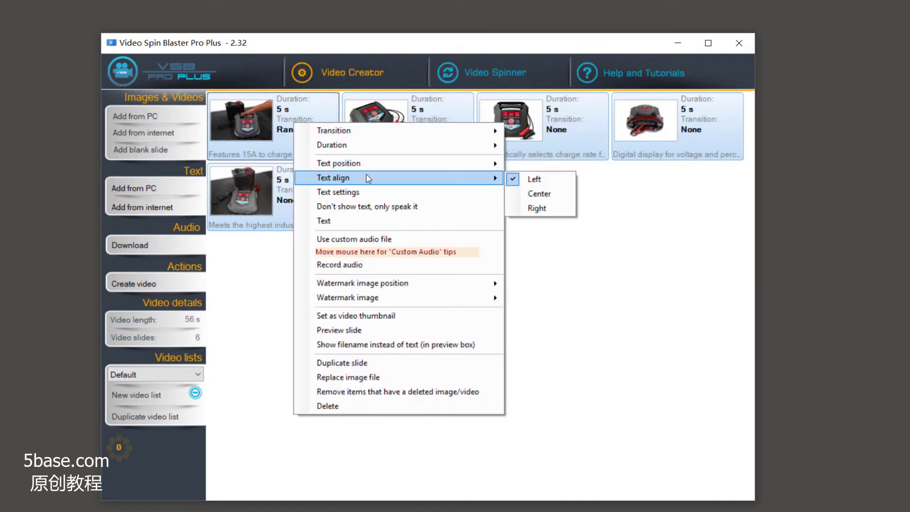
left_click(543, 193)
- Set the text font to Oswald, style 常规, size 一号, with transparency 4, and save these text options for all slides
right_click(317, 125)
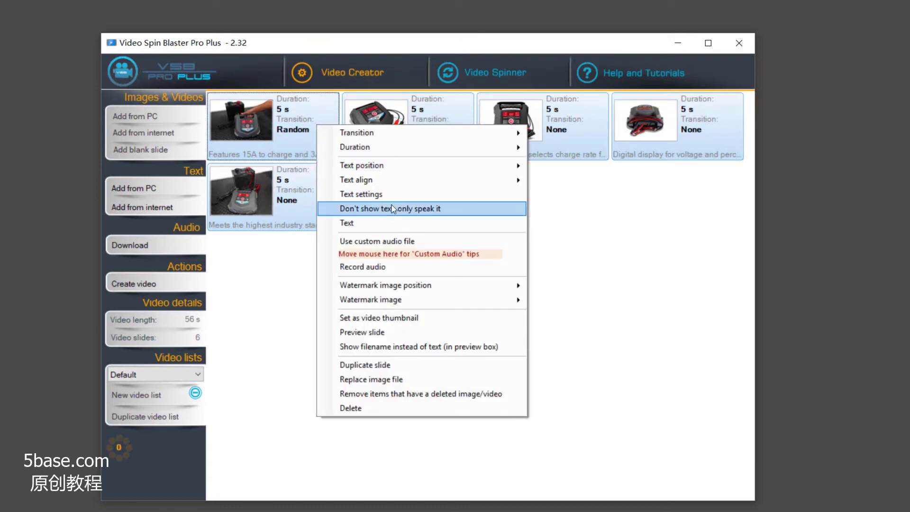
left_click(413, 196)
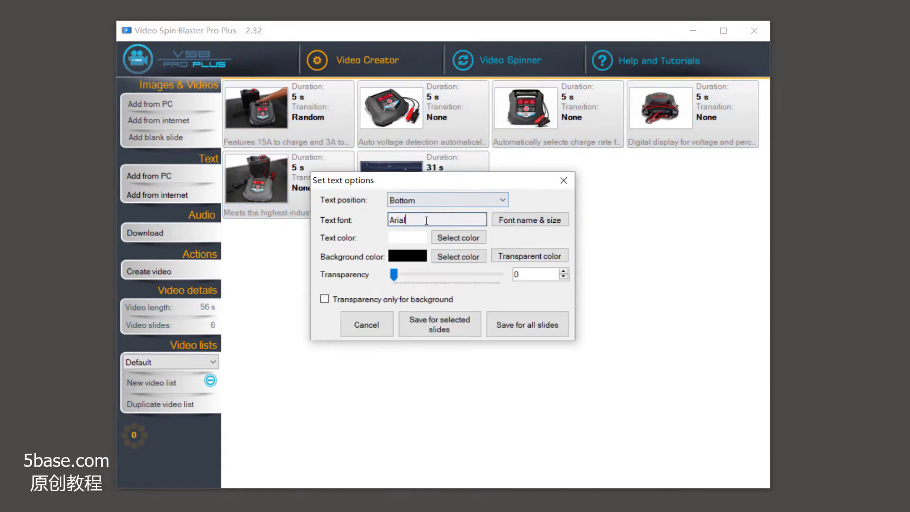
left_click(459, 232)
scroll(578, 142, "up", 3)
left_click(574, 126)
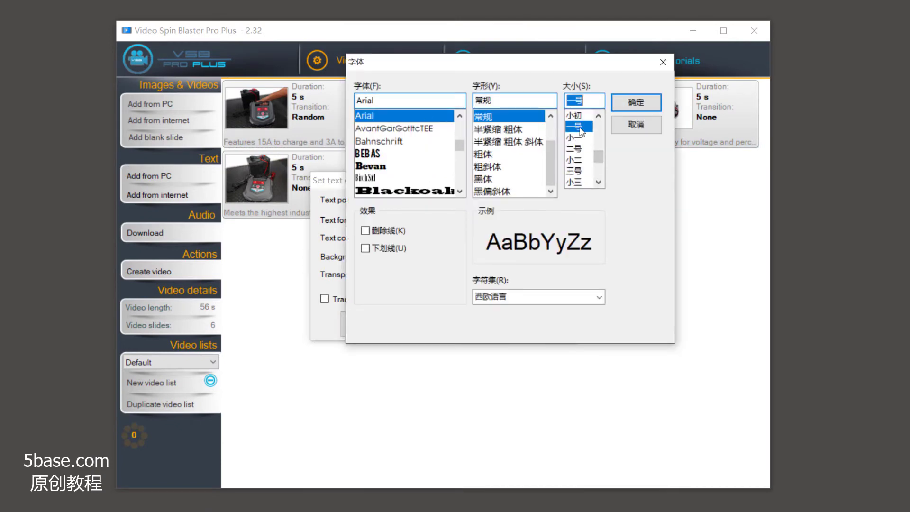
left_click(493, 155)
left_click(393, 152)
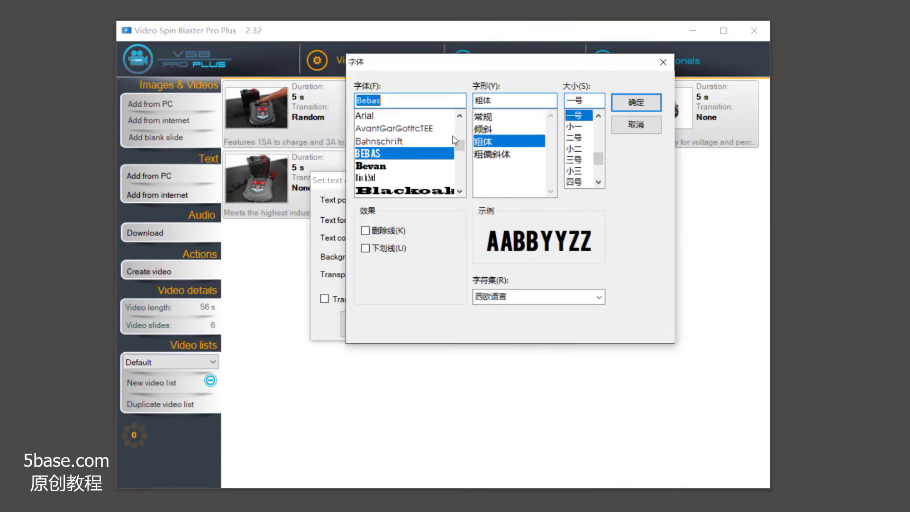
left_click_drag(457, 142, 460, 170)
left_click(389, 116)
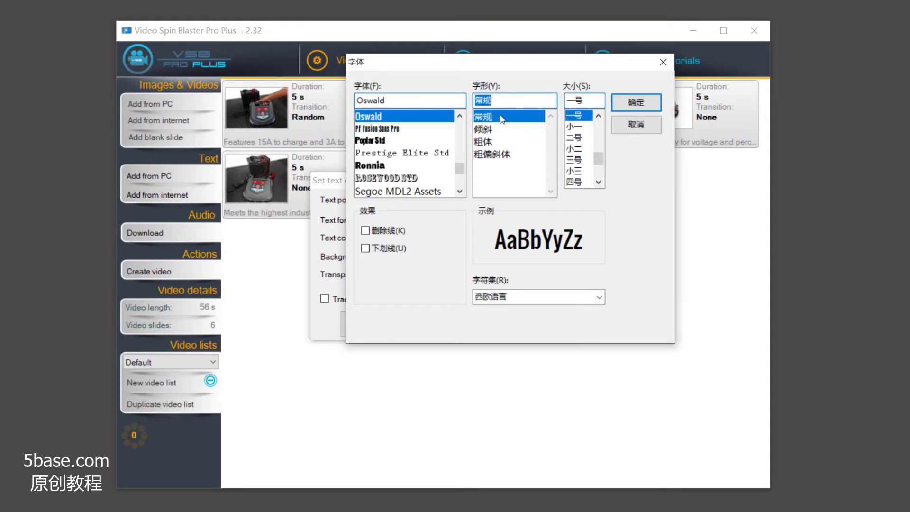
left_click(645, 105)
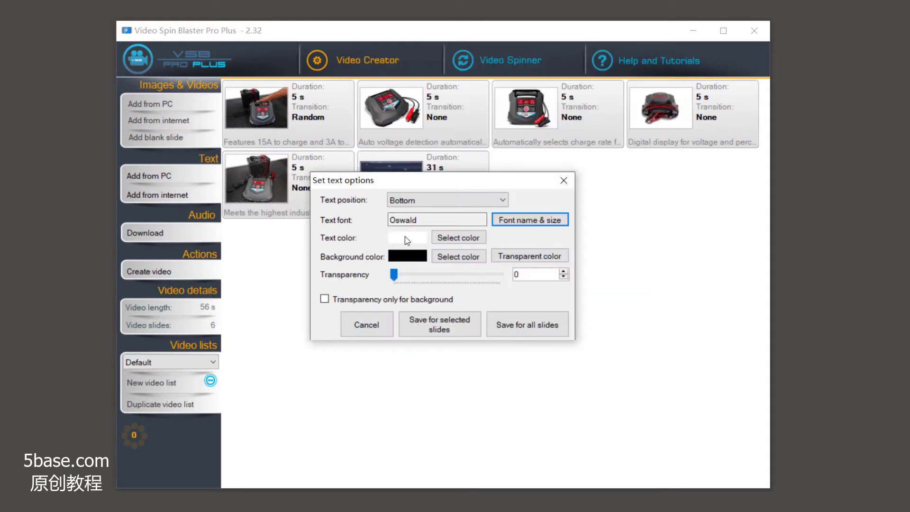
left_click_drag(393, 275, 398, 275)
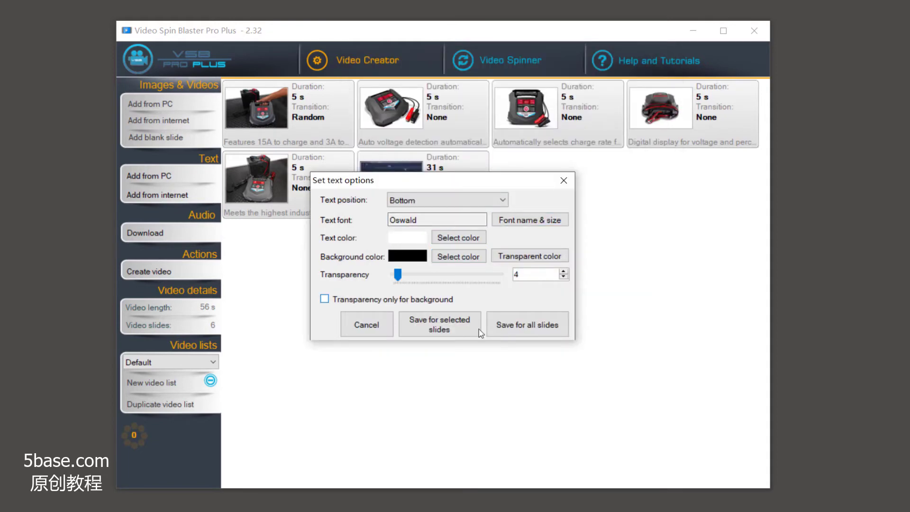
left_click(538, 329)
right_click(409, 189)
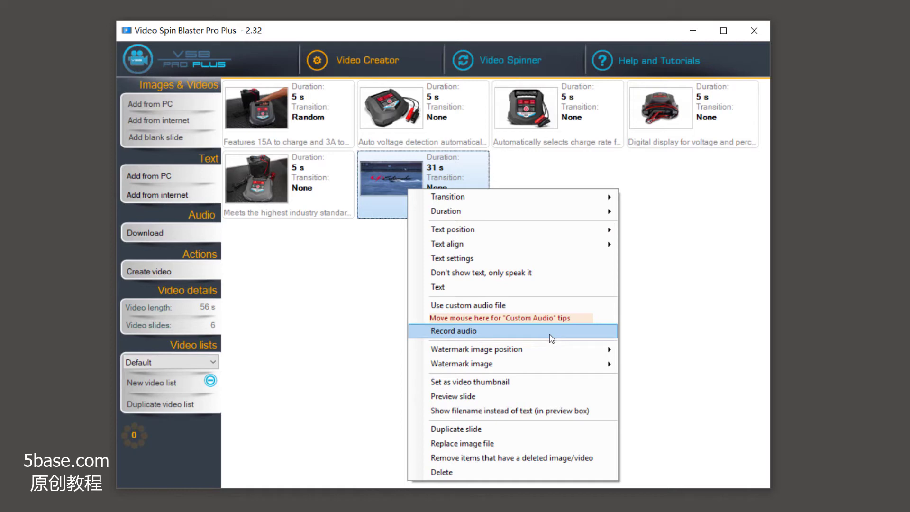
mouse_move(552, 353)
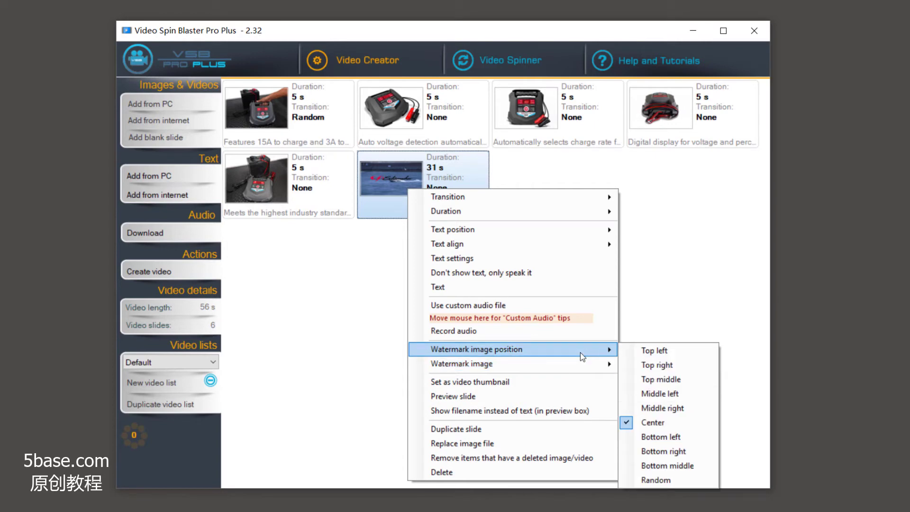
- Duplicate the fifth slide as a closing slide and give the copy the text "click the link below to lear more"
right_click(302, 187)
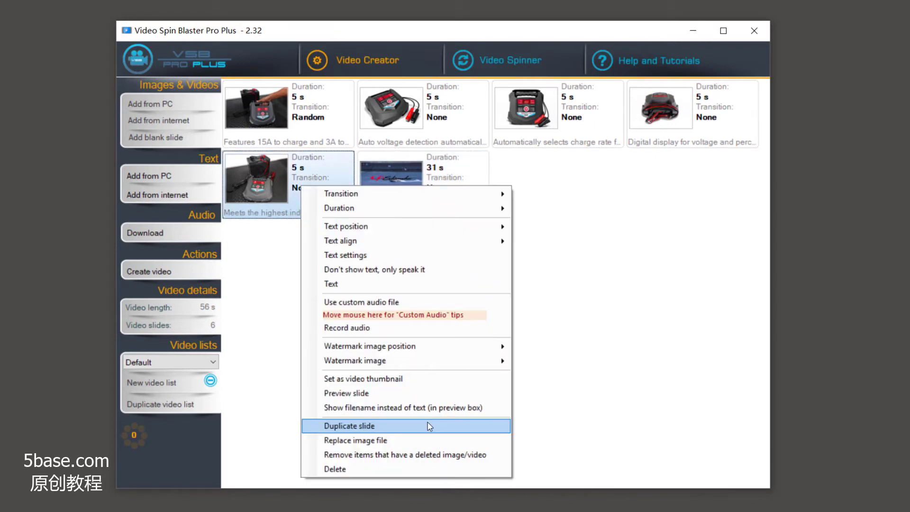
left_click(379, 426)
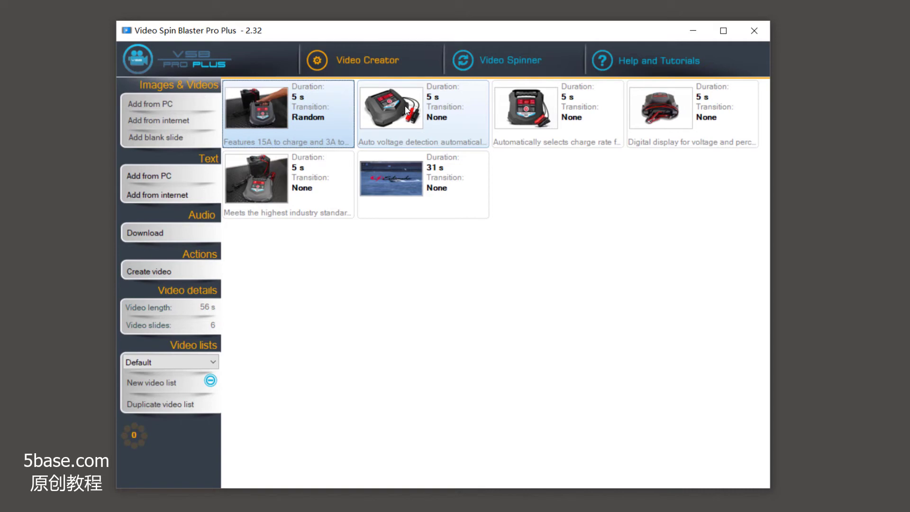
left_click(406, 110)
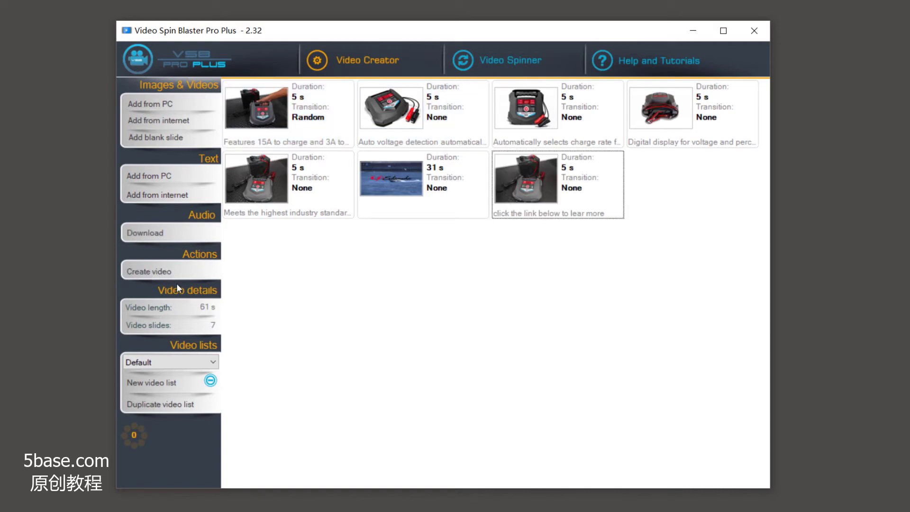
- Open the video generation settings and set the output file to testvideo.wmv on the Desktop
left_click(153, 271)
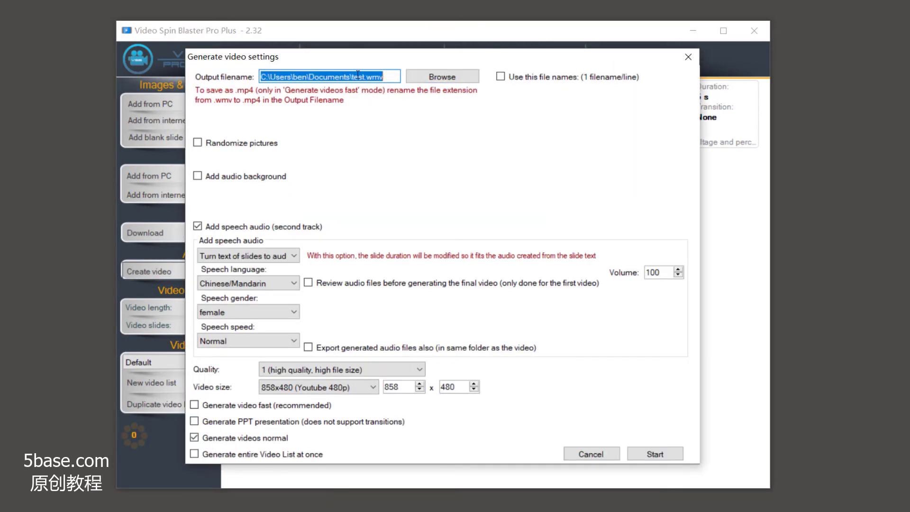
left_click(423, 79)
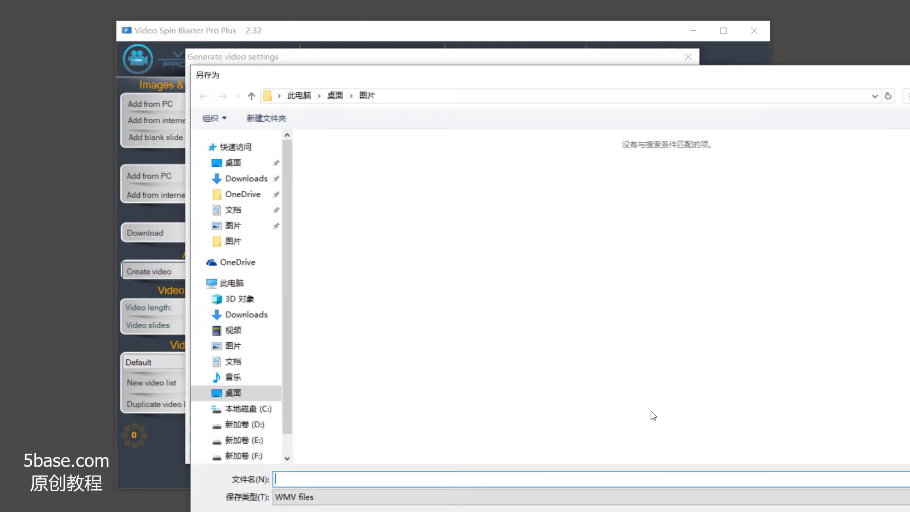
left_click(225, 163)
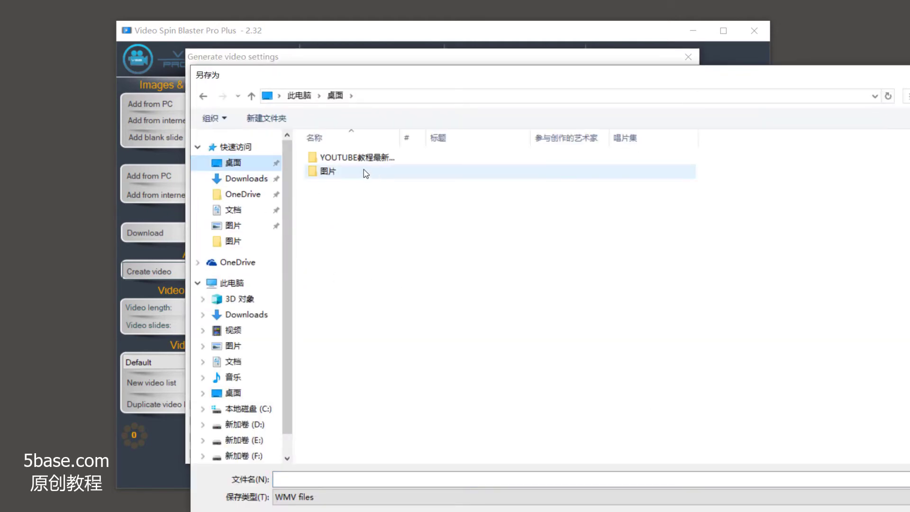
left_click(347, 477)
type("test")
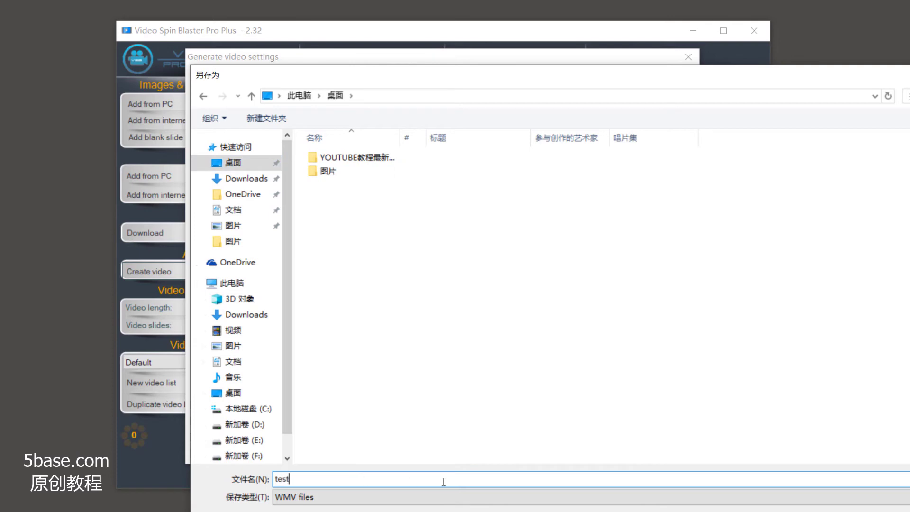
type("videos")
key("BackSpace")
key("Return")
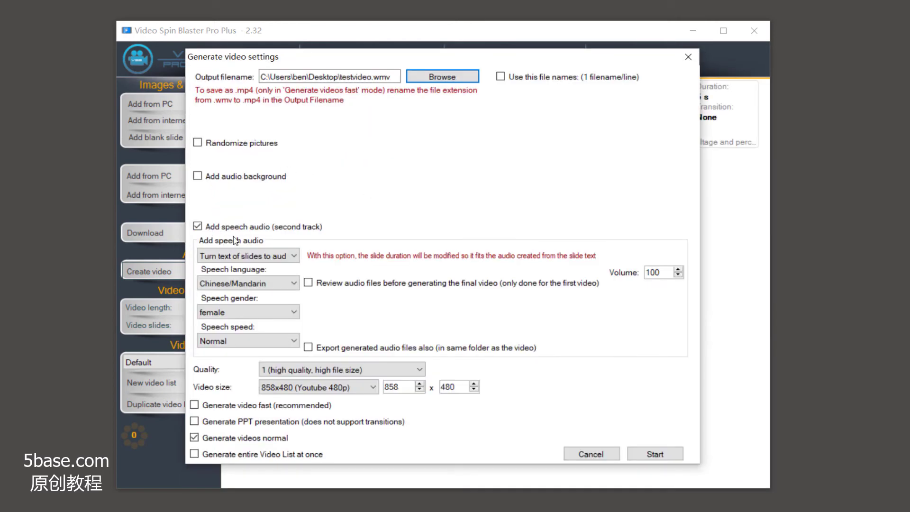
- Add background audio from the file "Could You Love Me Prod By Stutter Beats" in the MUSIC folder under Videos
left_click(198, 176)
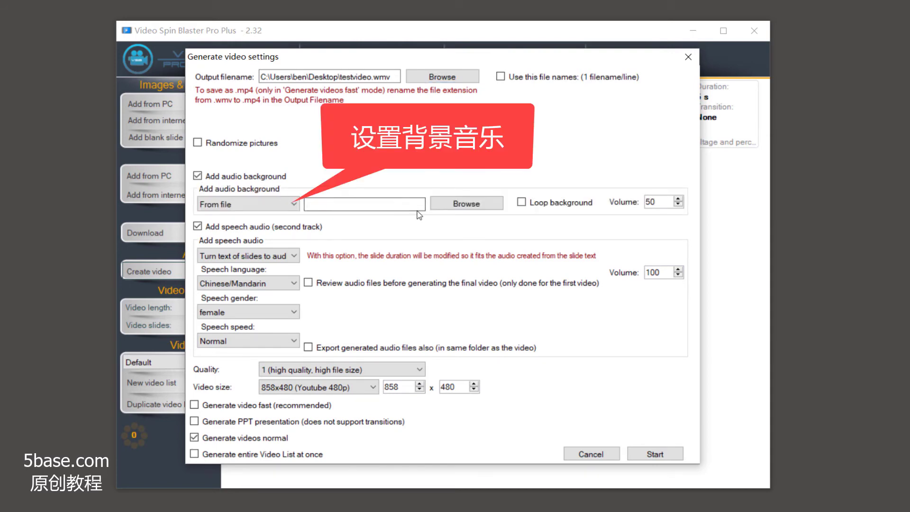
left_click(465, 203)
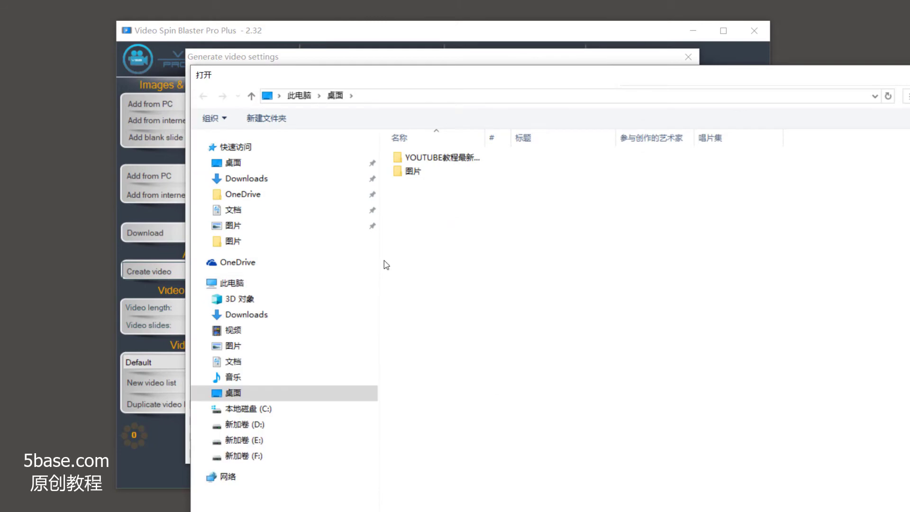
left_click(254, 377)
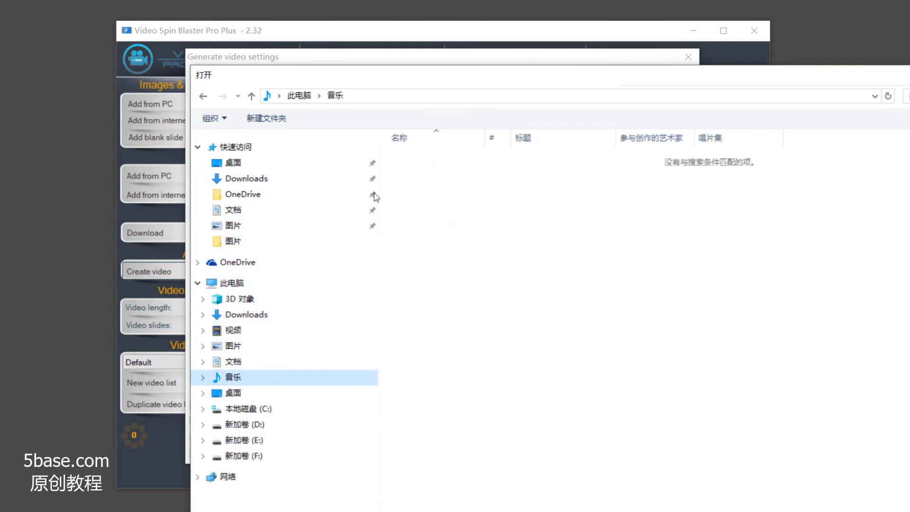
left_click(254, 330)
double_click(420, 171)
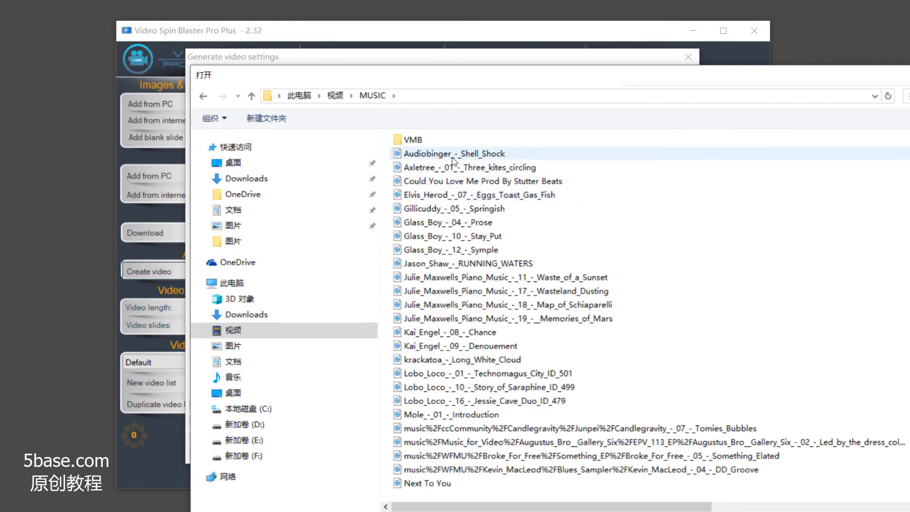
left_click(449, 181)
double_click(448, 182)
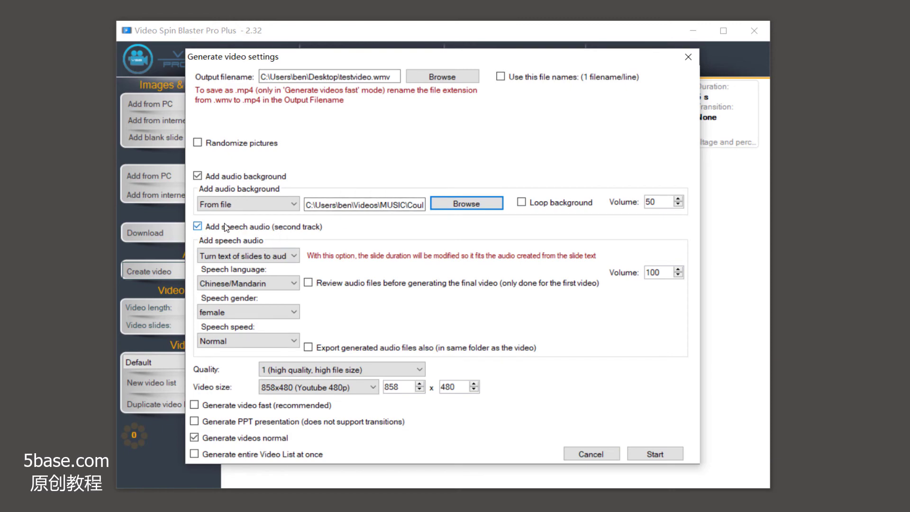
- Configure the speech audio to turn slide text into audio with an English US male voice at Normal speed
left_click(276, 258)
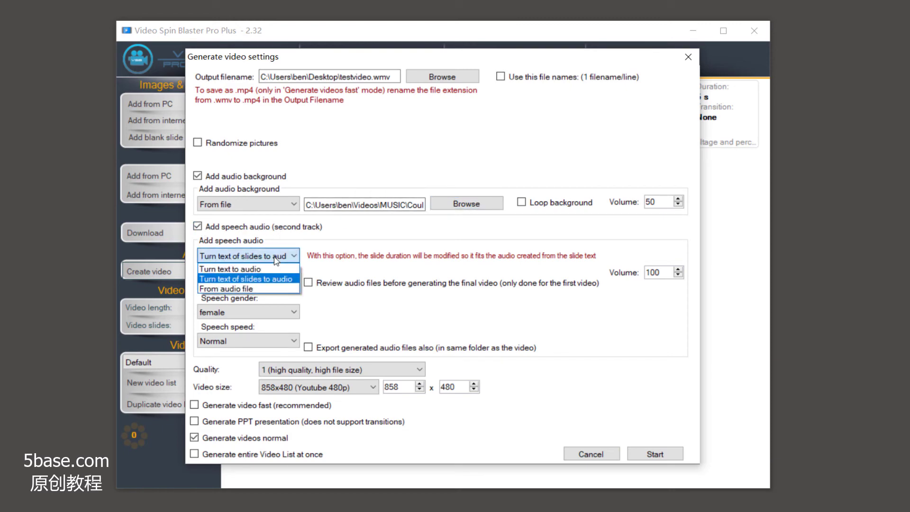
left_click(277, 259)
left_click(276, 258)
left_click(246, 279)
left_click(238, 283)
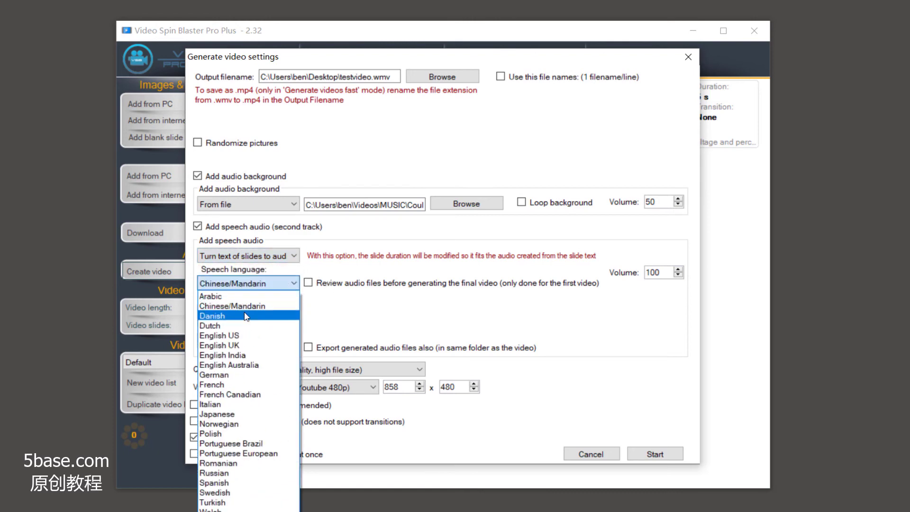
left_click(247, 340)
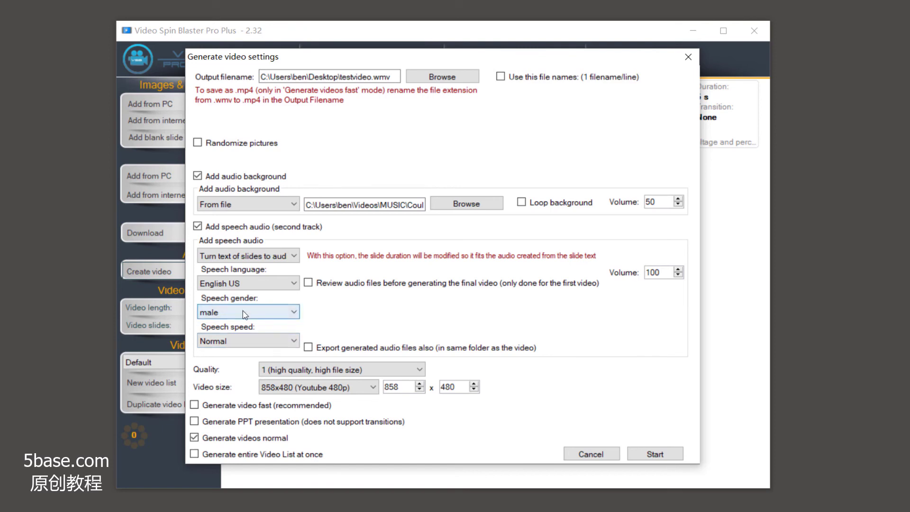
left_click(242, 311)
left_click(243, 323)
key("Tab")
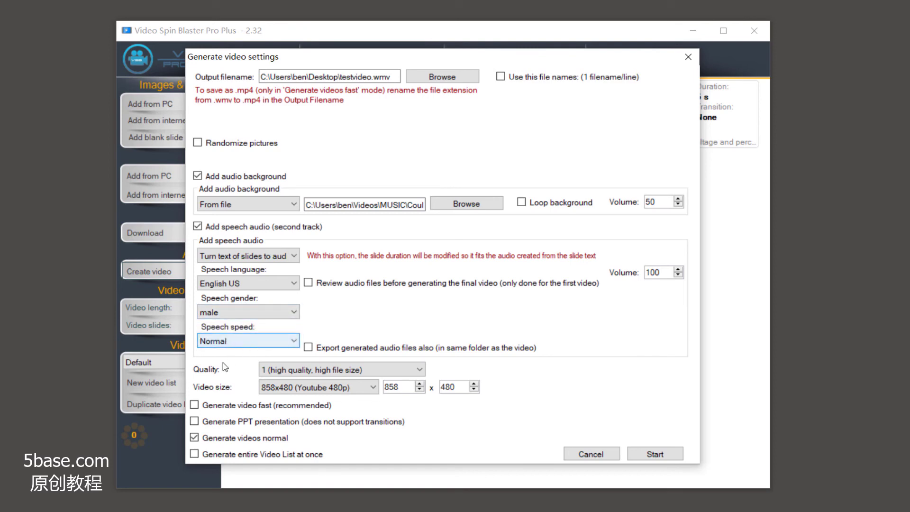
- Choose quality 1 and video size 1920x1080 (YouTube HD), and start generating the video
left_click(318, 374)
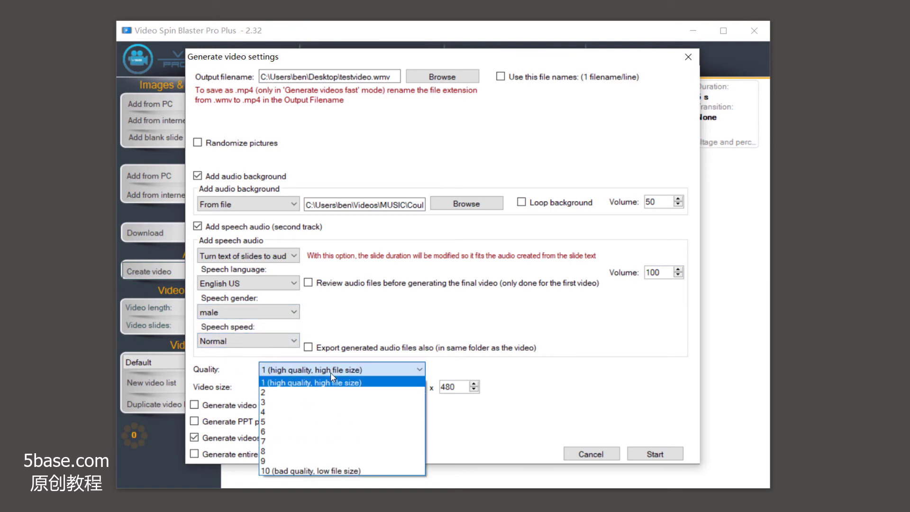
left_click(331, 374)
left_click(348, 388)
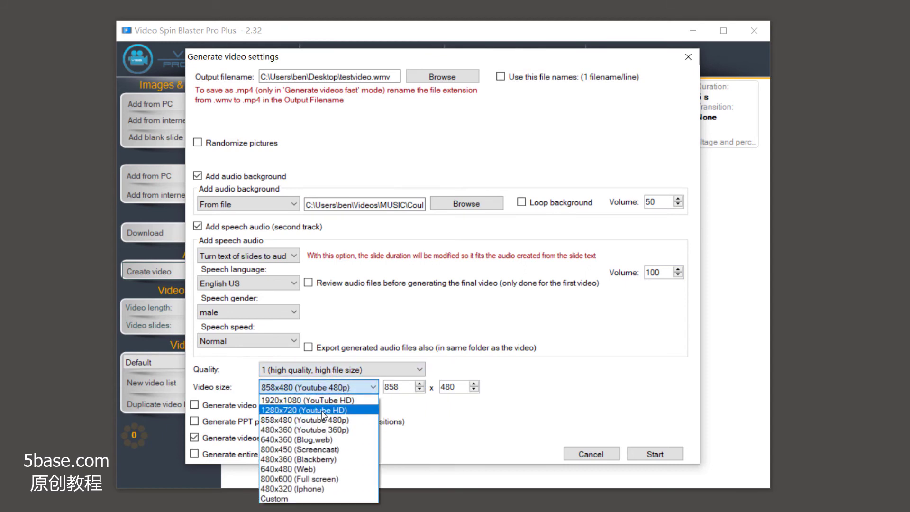
left_click(327, 401)
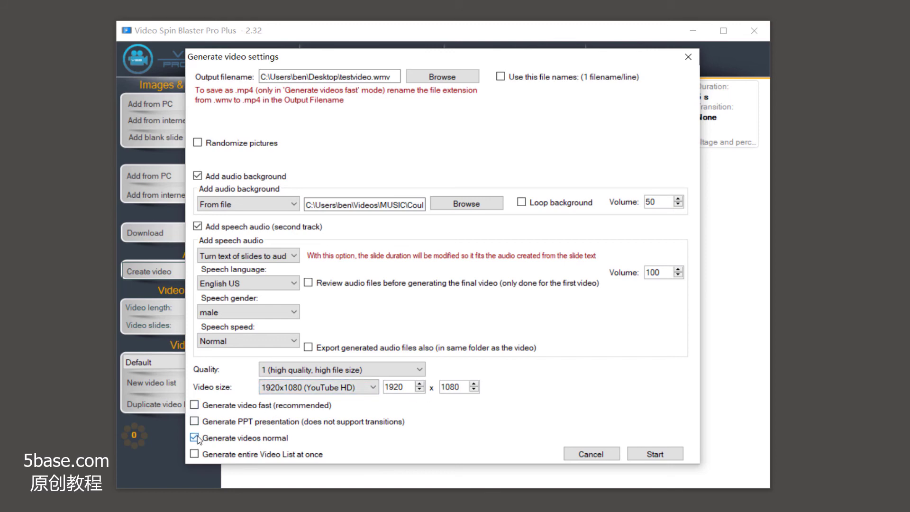
left_click(668, 456)
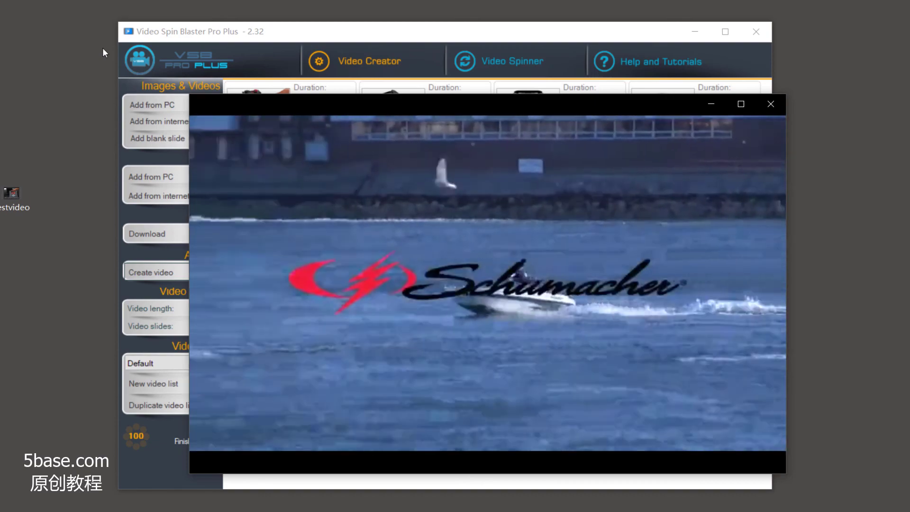
- Skip forward through the generated video to preview its content
mouse_move(456, 296)
left_click_drag(511, 411, 656, 410)
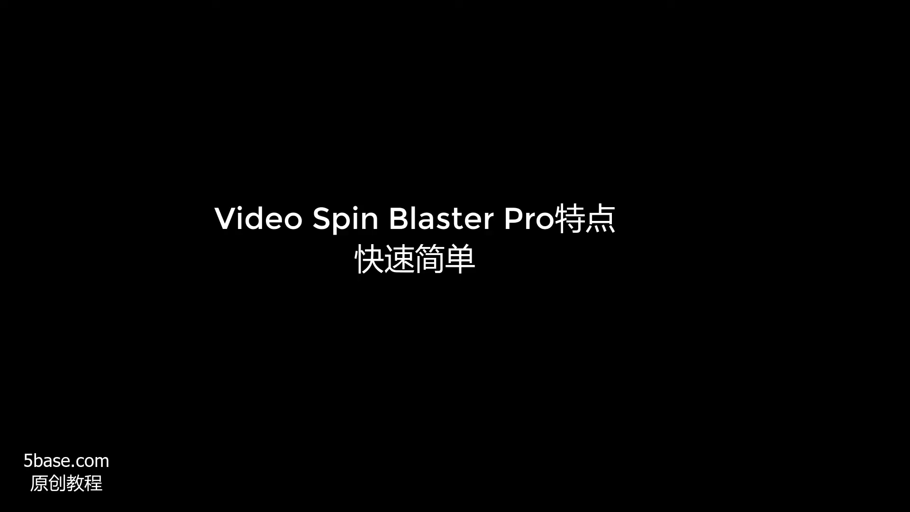